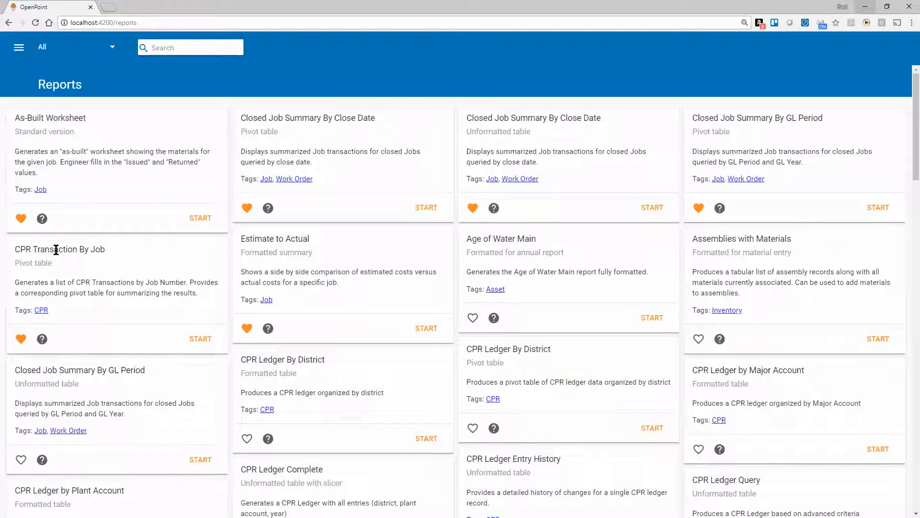
Search the reports for "bulk" and create the Job Transaction Bulk Entry Excel template
click(164, 48)
text(buil)
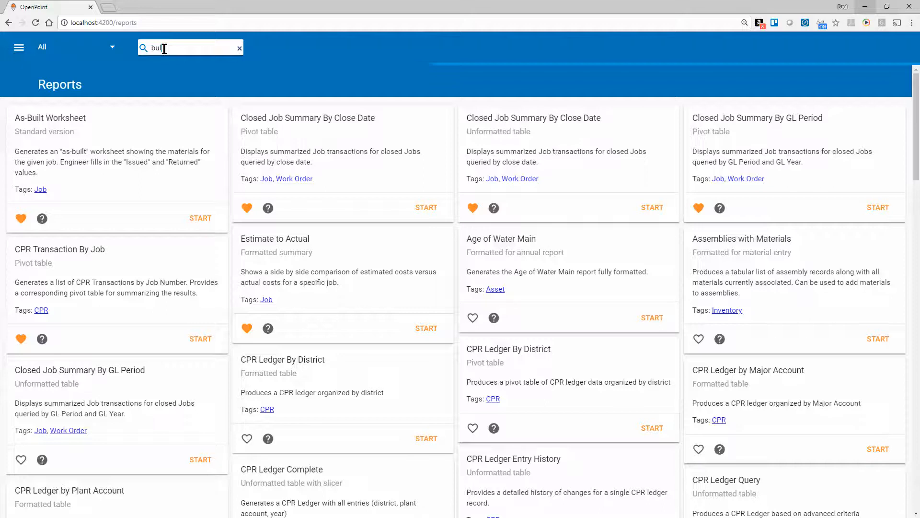
text(k)
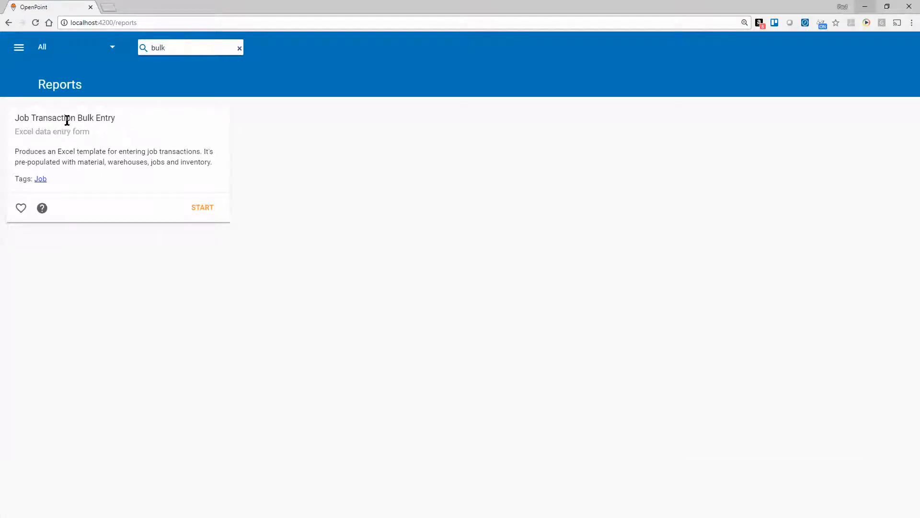
click(197, 207)
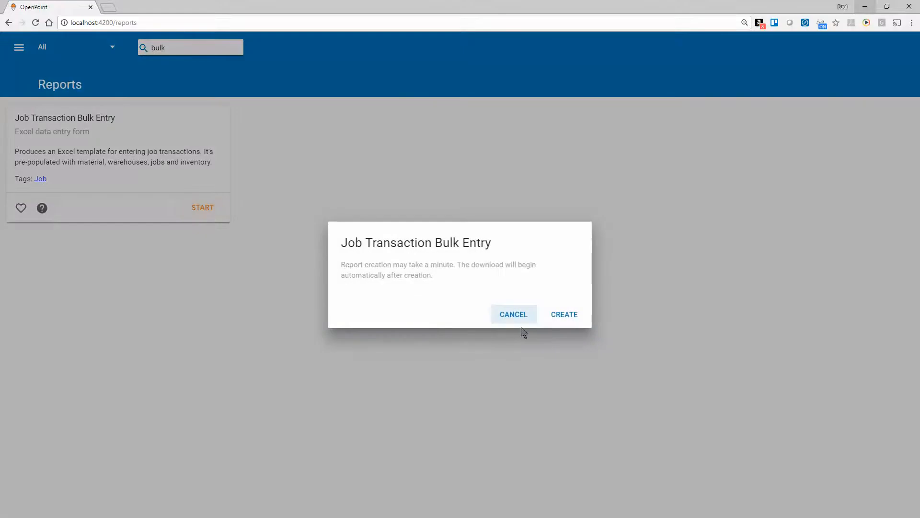
click(563, 317)
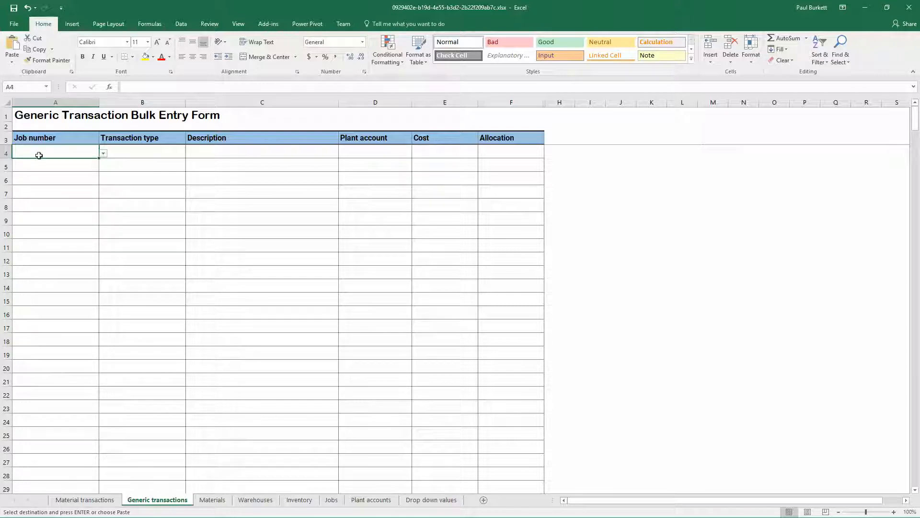
In row 4 of the Generic transactions sheet, choose job number 2018-3300-A-1 and transaction type Outside cost
click(103, 153)
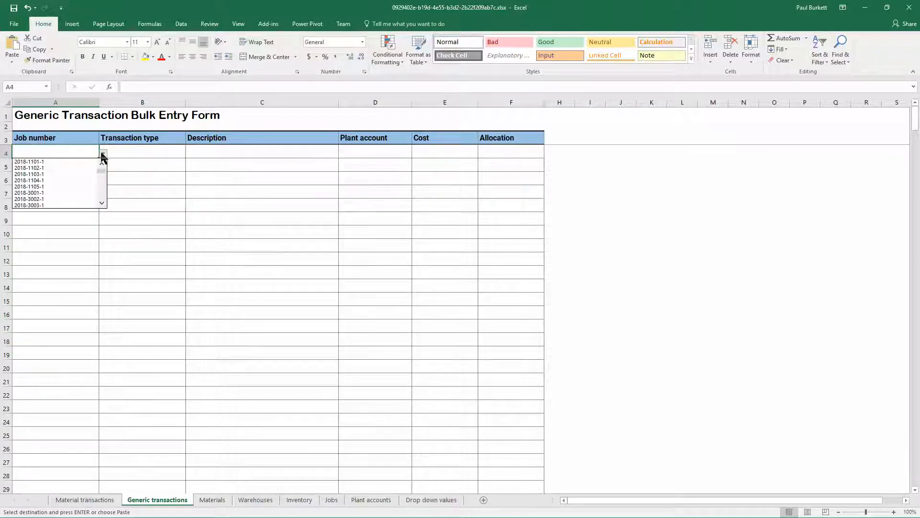
click(102, 203)
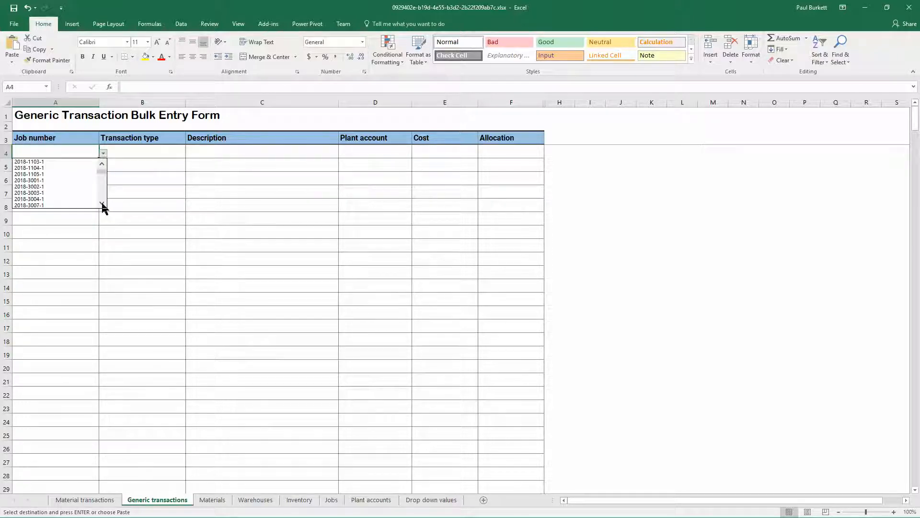
click(102, 204)
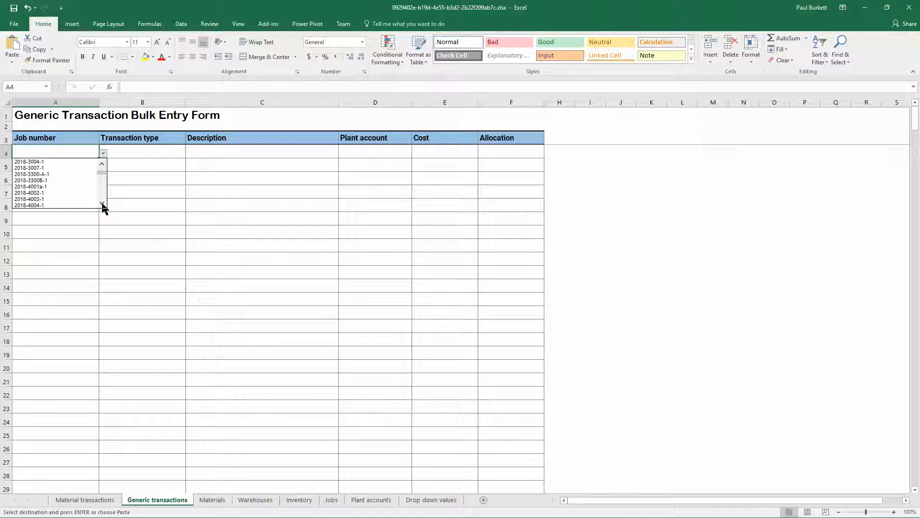
click(46, 174)
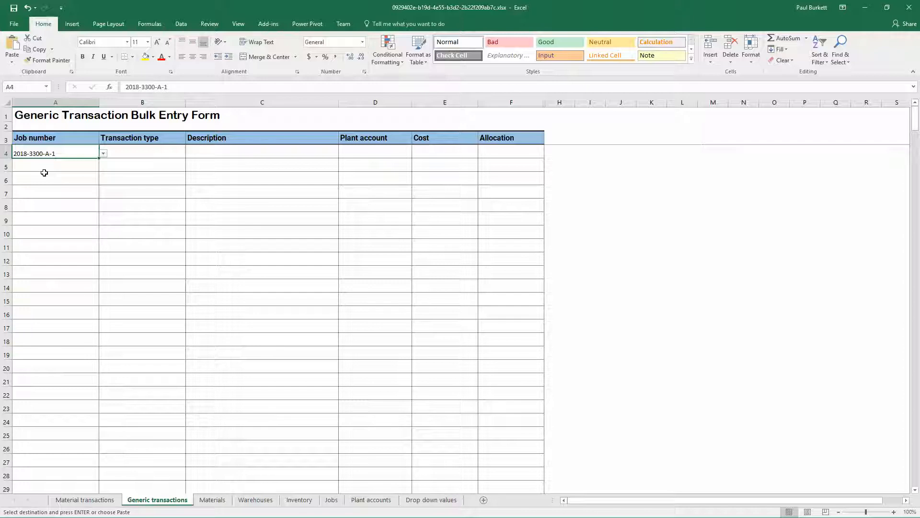
click(128, 154)
click(190, 154)
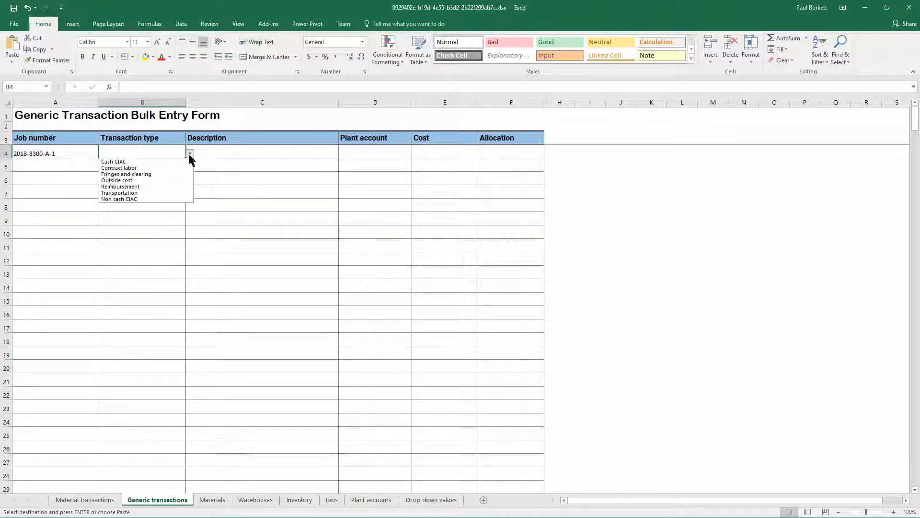
click(165, 181)
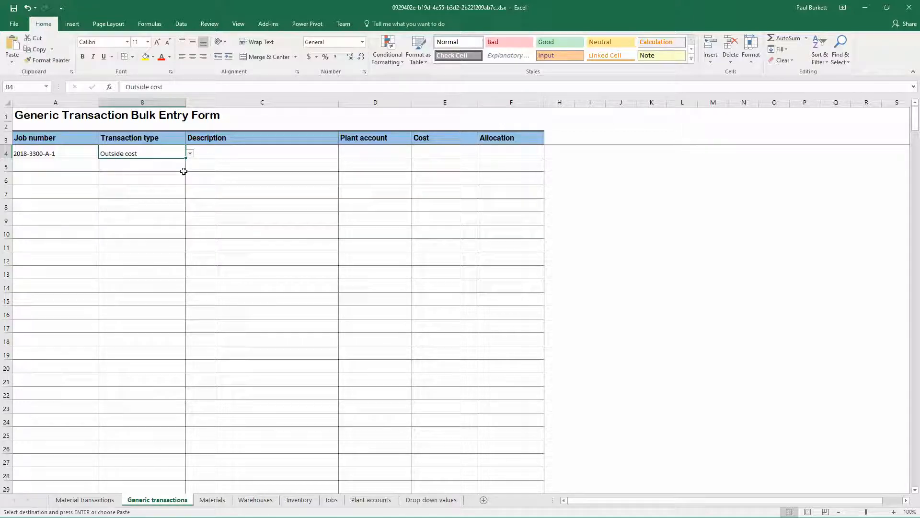
Enter "Tree trimming" as the description in row 4 and choose plant account 107.0000
click(212, 157)
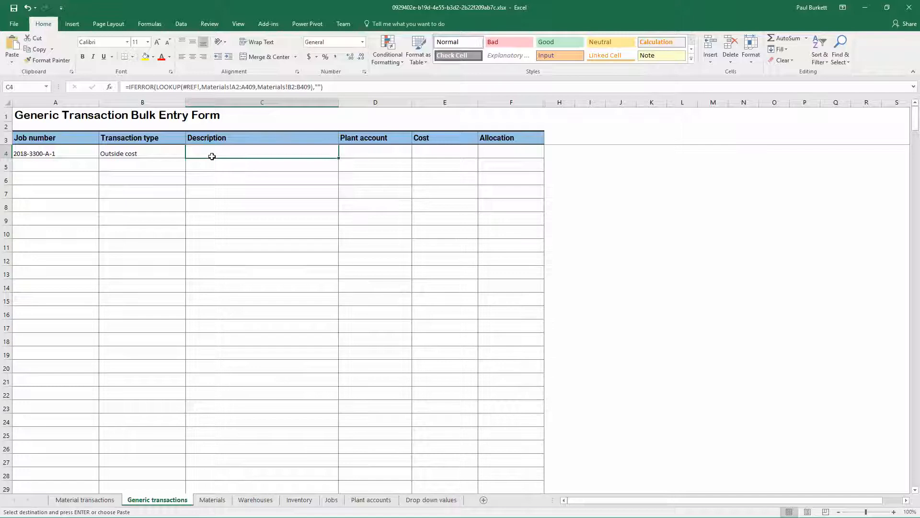
text(Tree trimming)
key(Tab)
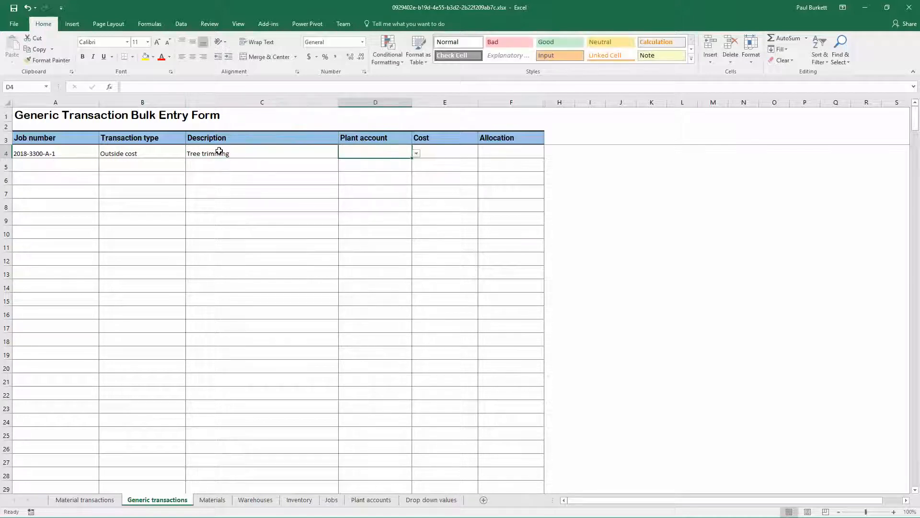
click(416, 153)
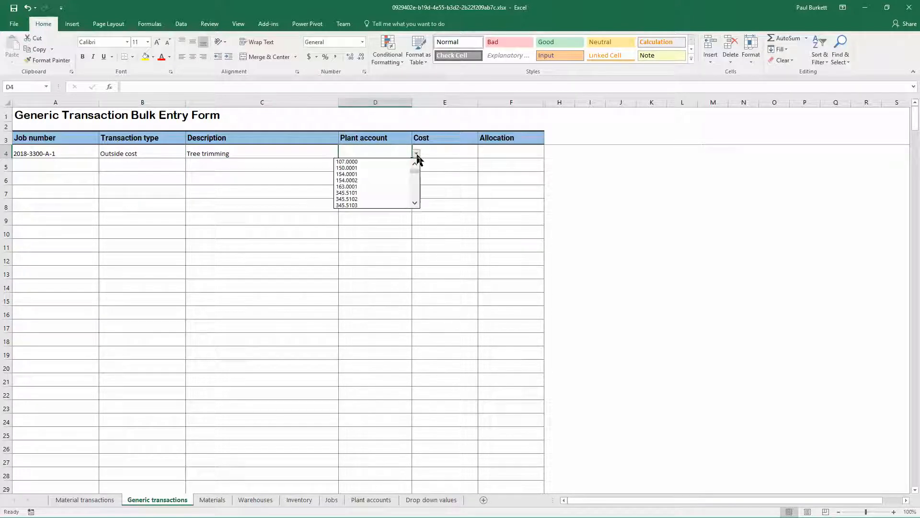
click(387, 162)
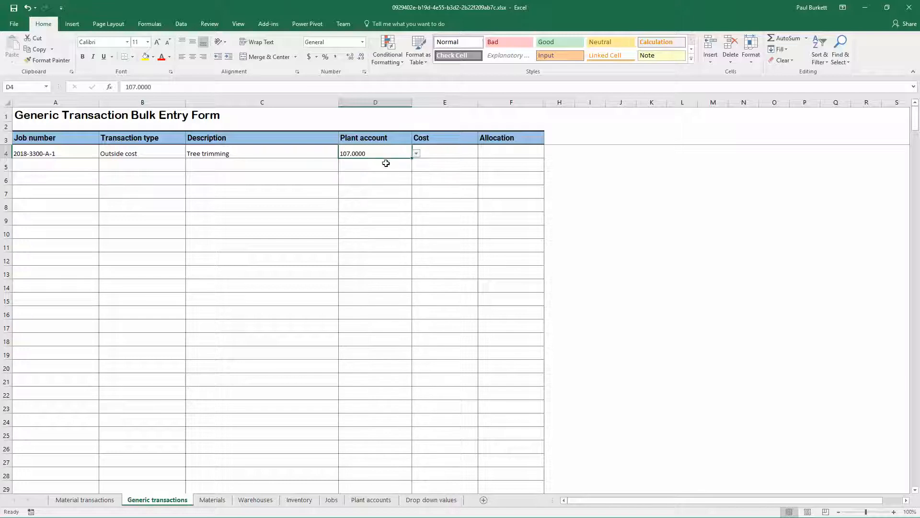
Set the cost in row 4 to 500 and the allocation to Both
click(429, 155)
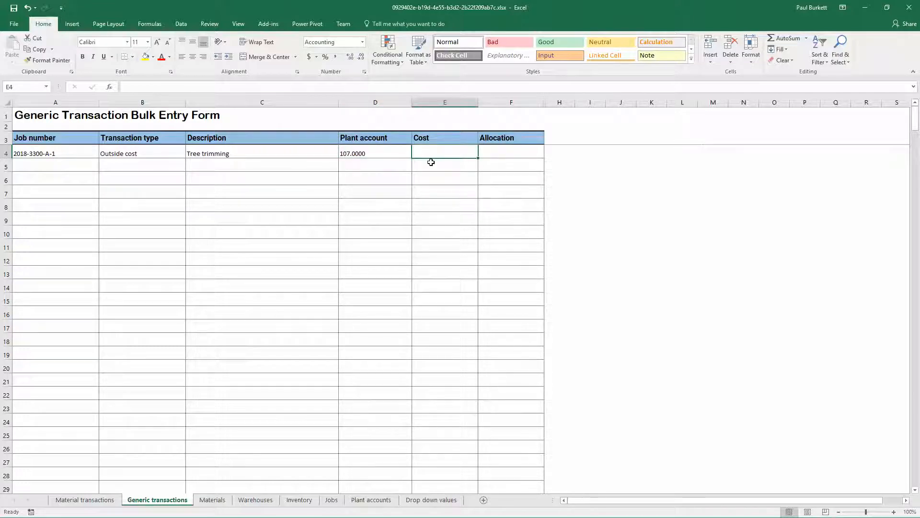
text(500)
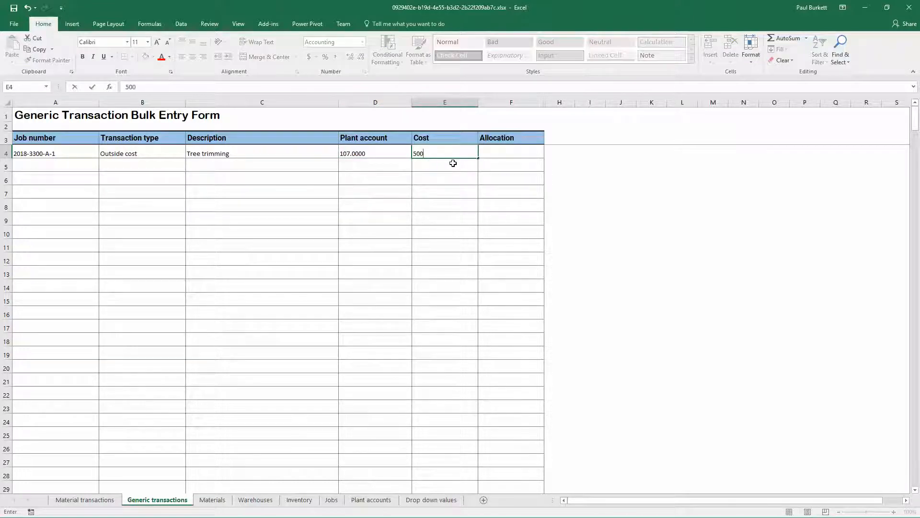
click(495, 153)
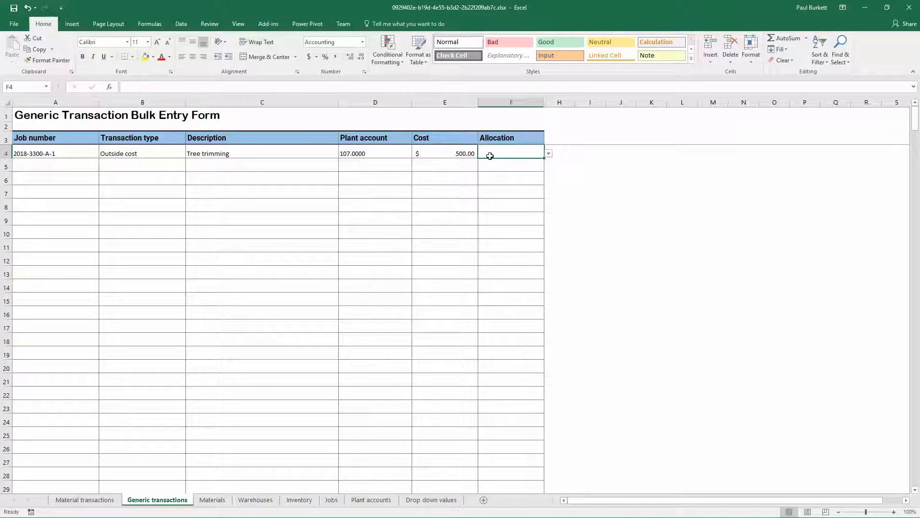
click(548, 153)
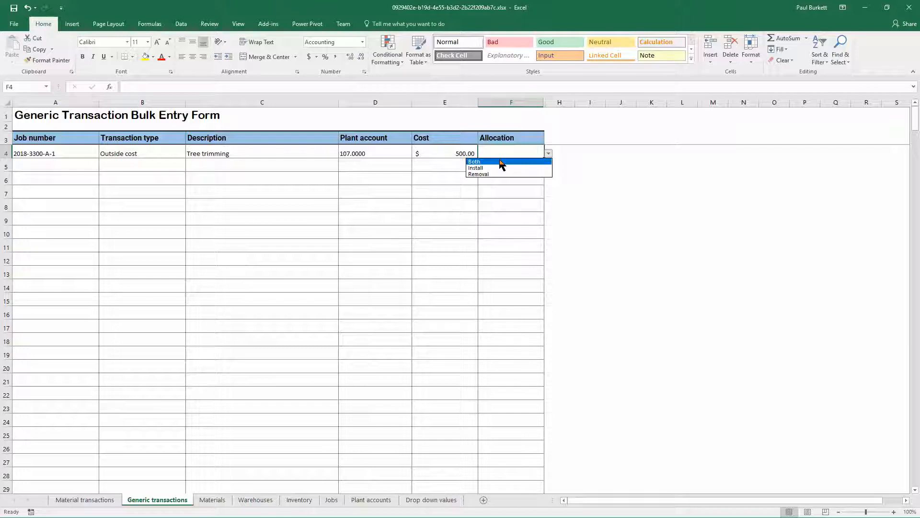
click(502, 162)
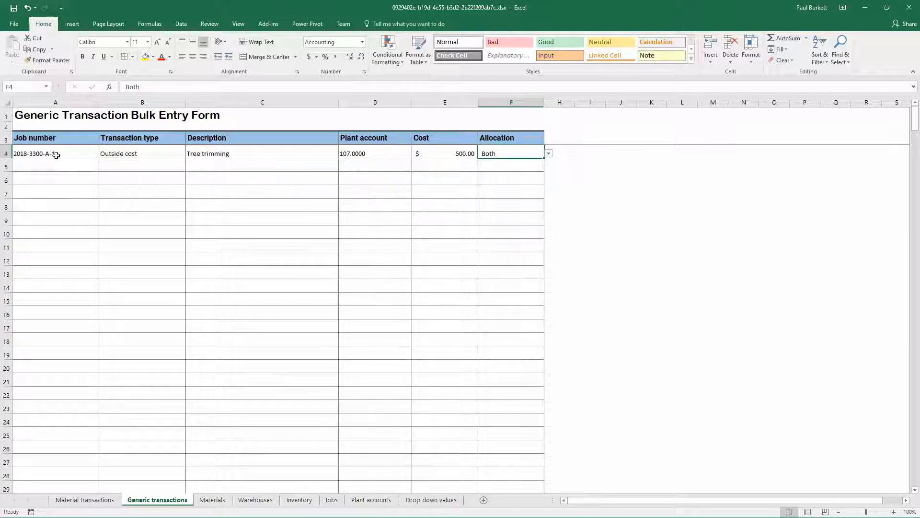
Copy the tree trimming transaction from row 4 into rows 5 to 9
drag(56, 155, 485, 153)
key(ctrl+c)
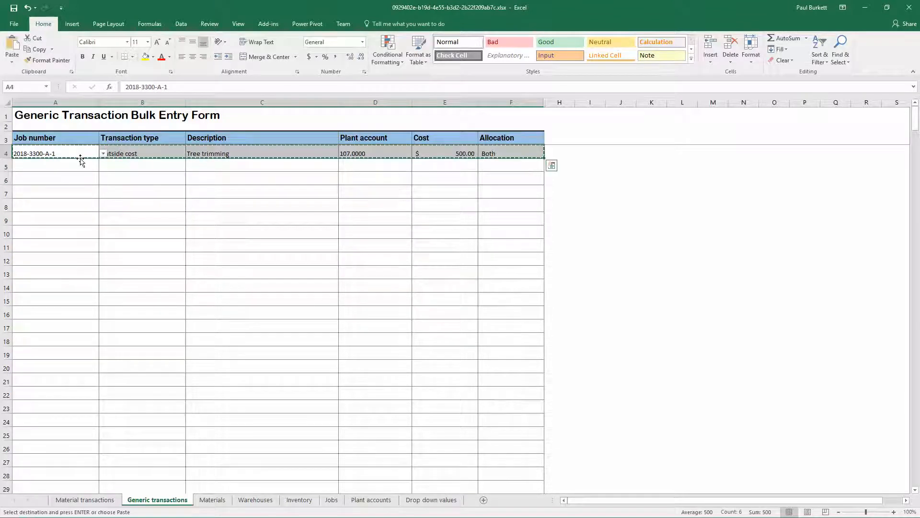
drag(64, 164, 487, 224)
key(ctrl+v)
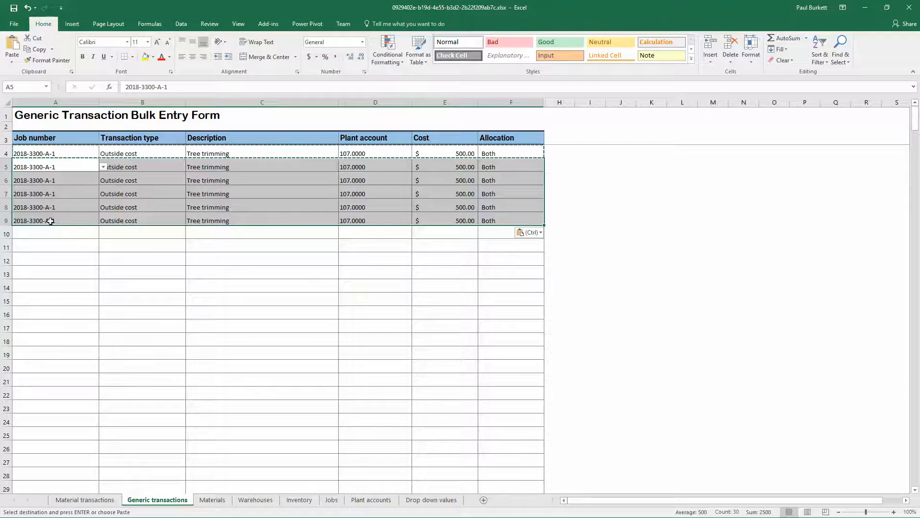
Delete the surplus transaction in row 9 of the bulk entry form
click(6, 221)
right_click(6, 220)
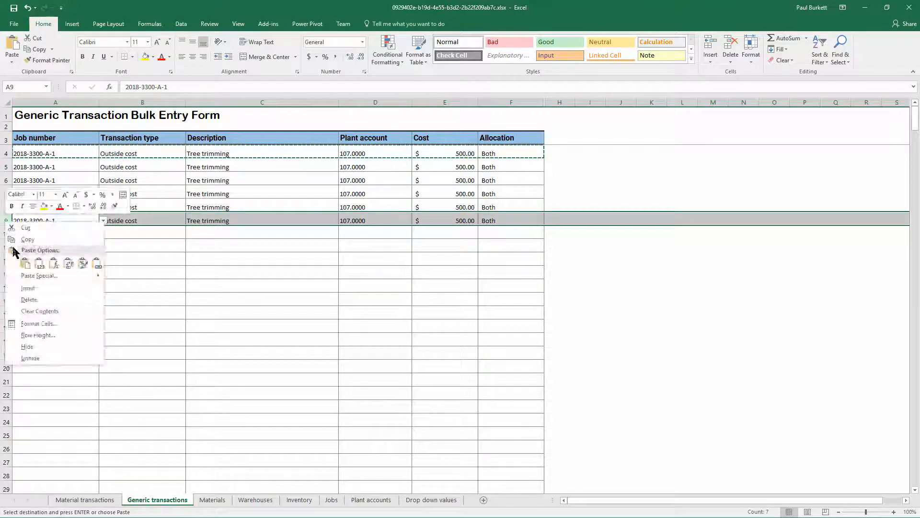
click(36, 300)
click(131, 253)
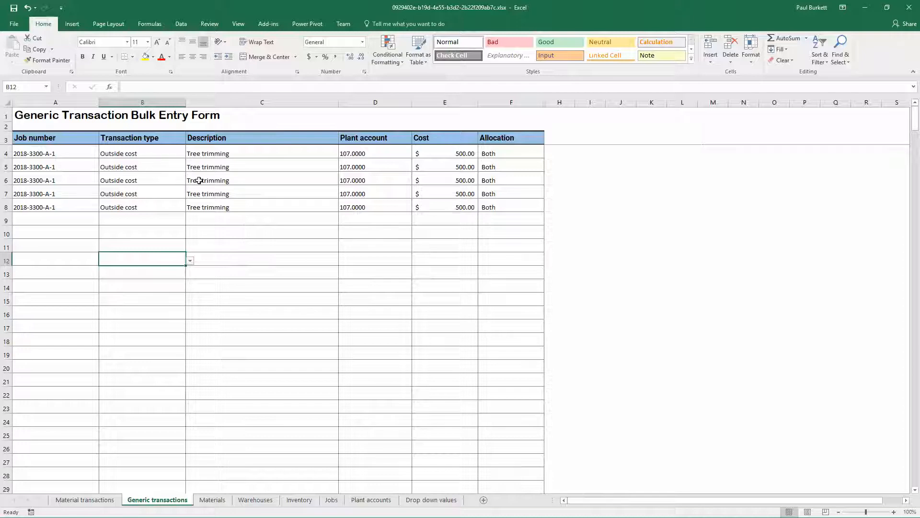
Change the descriptions in rows 5 to 8 to Dig trench, Boring, Concrete and Gravel
click(216, 168)
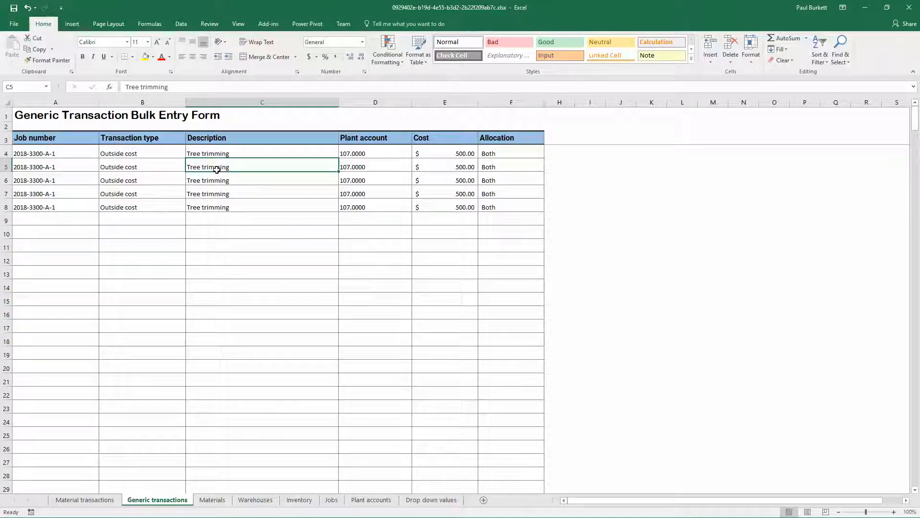
text(Di)
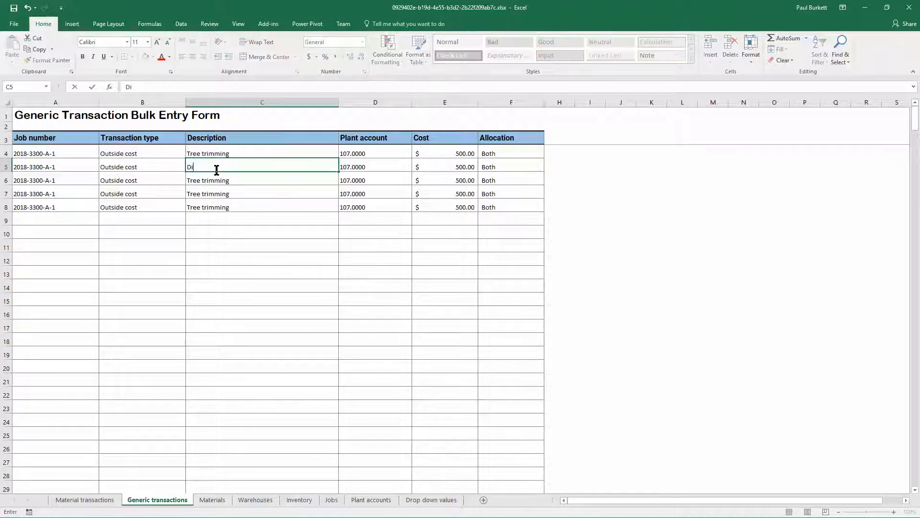
text(g trench)
key(Return)
text(Boring)
key(Return)
text(Co)
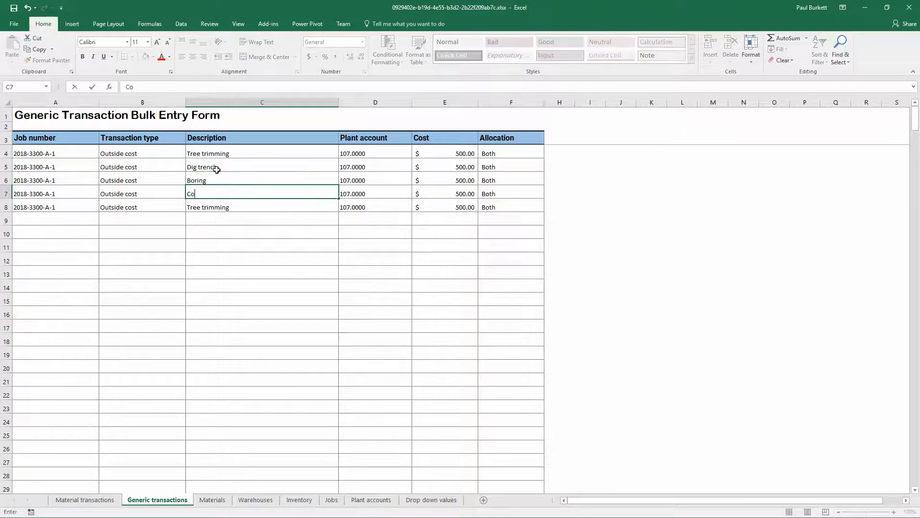
text(ncrete)
key(Return)
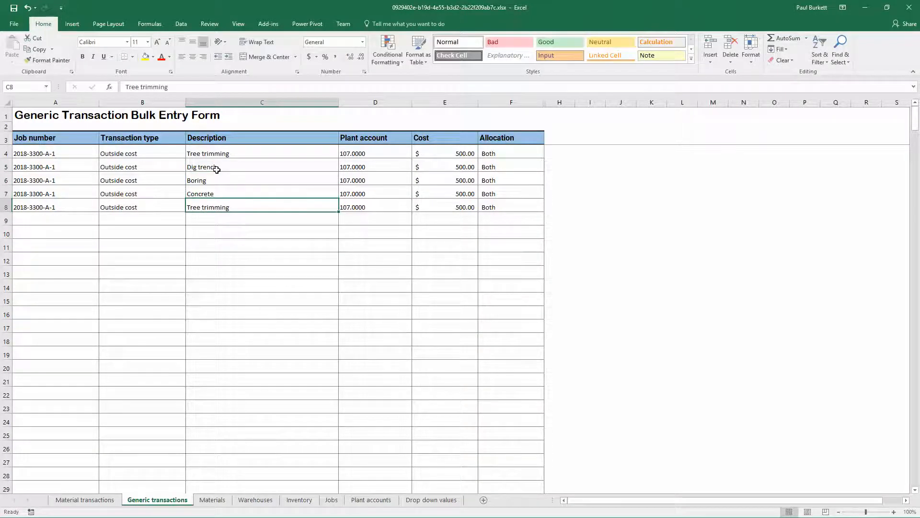
text(Gravel)
key(Return)
Set the costs in rows 5 to 8 to 400, 300, 250 and 450
key(Right)
key(Up)
key(Up)
key(Up)
key(Up)
key(Up)
key(Up)
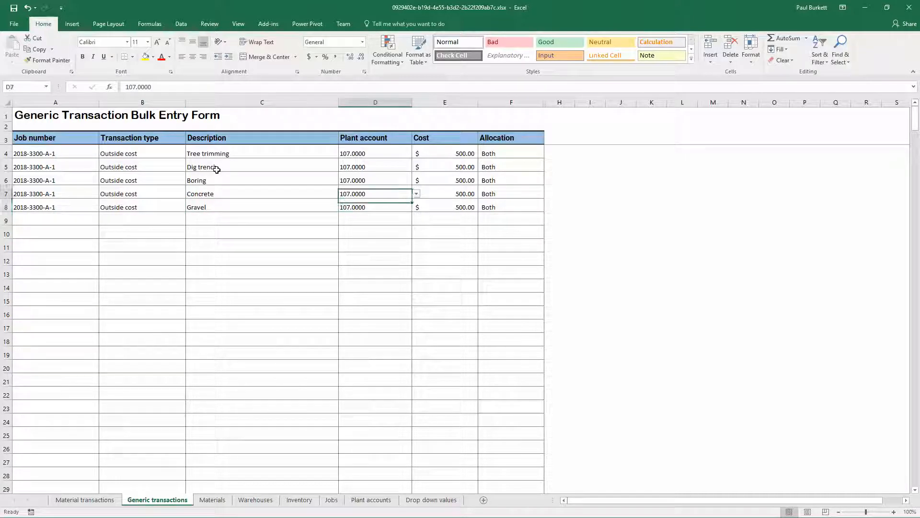
key(Down)
key(Down)
key(Right)
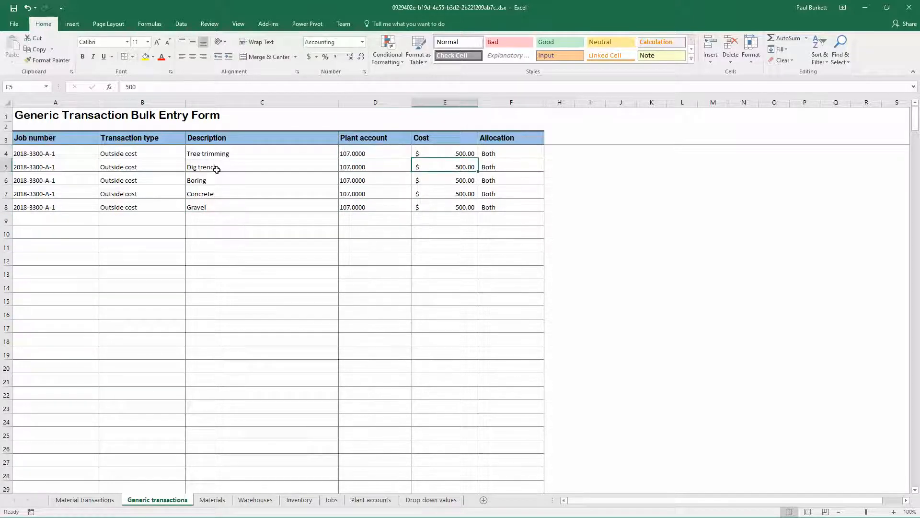
text(400)
key(Return)
text(300)
key(Return)
text(250)
key(Return)
text(450)
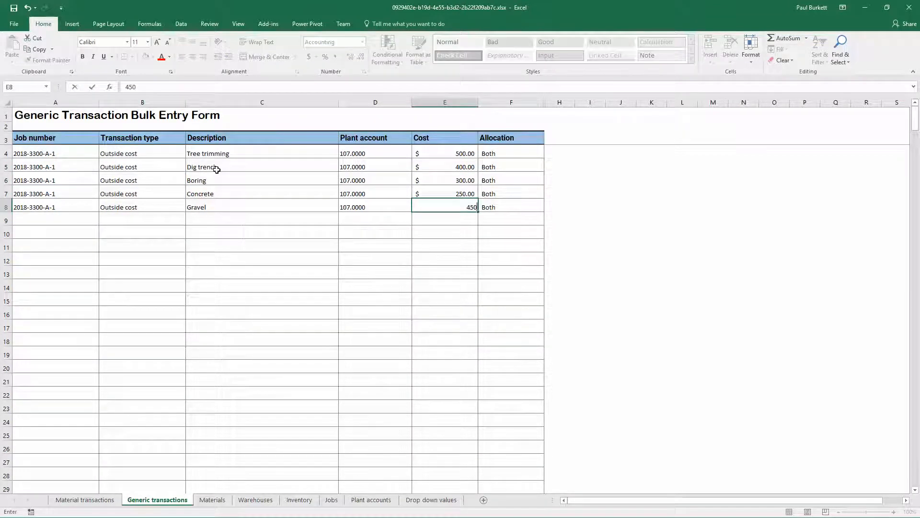
key(Tab)
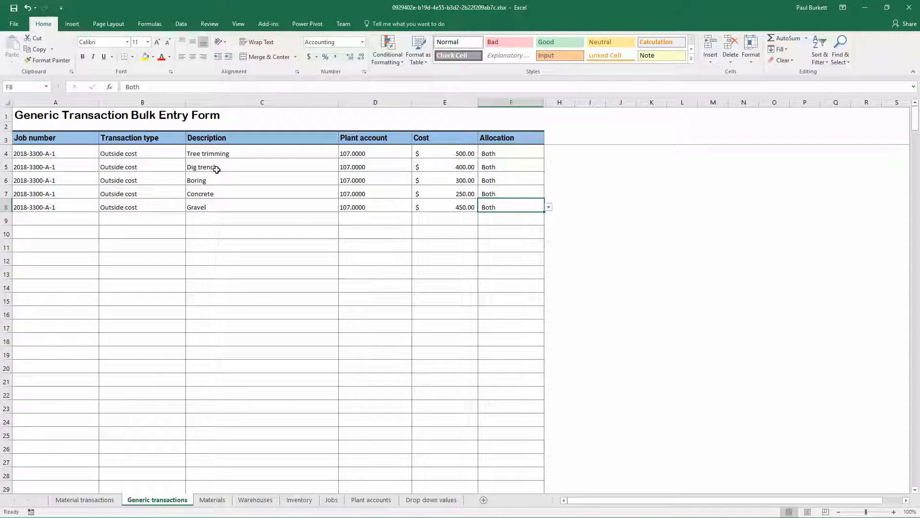
Copy the header and transaction rows 3 to 8 of the bulk entry form and switch to OpenPoint
drag(491, 208, 41, 140)
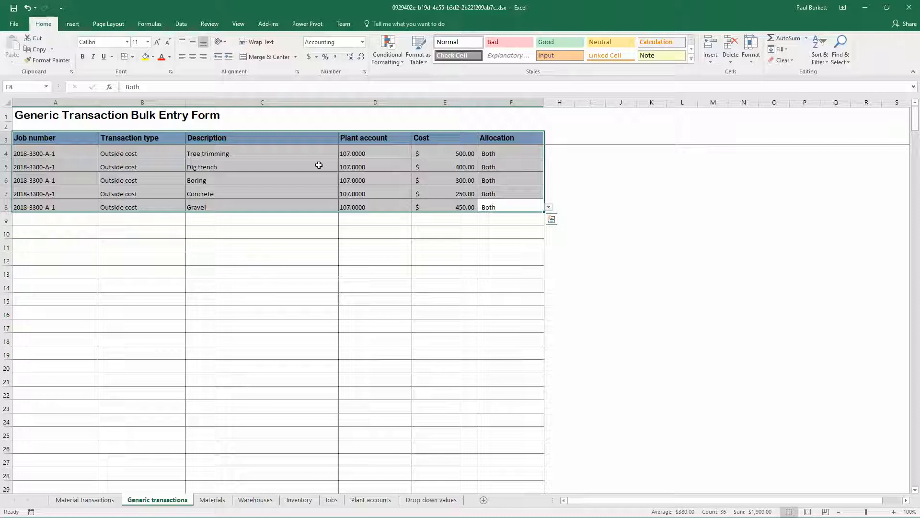
key(ctrl+c)
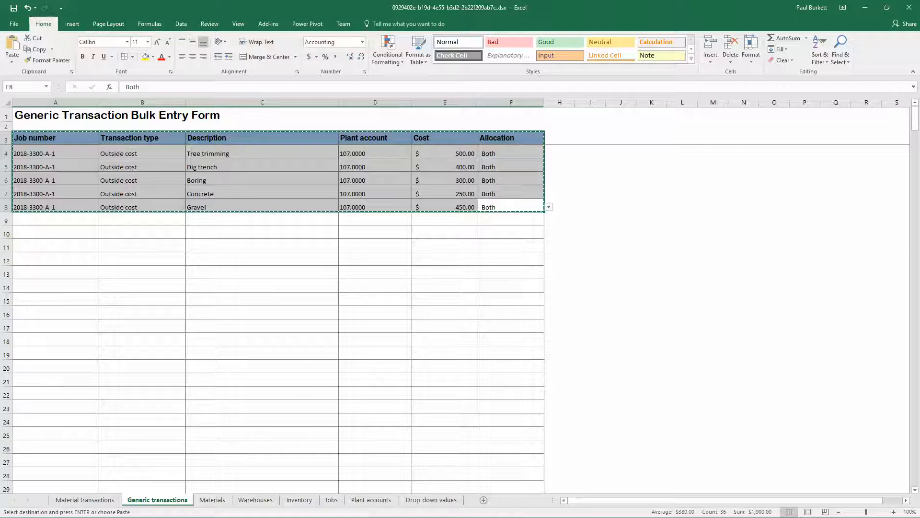
key(alt+Tab)
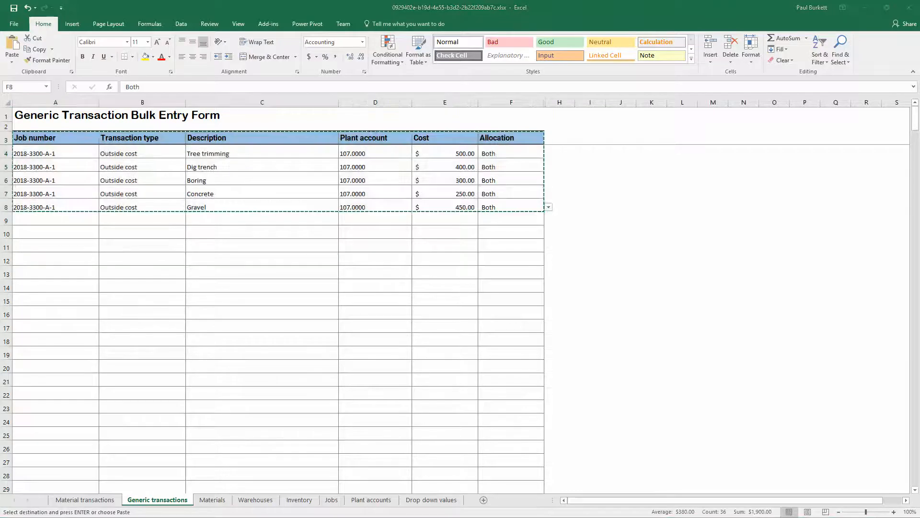
Open the Generic transactions bulk entry page from the Jobs dashboard
click(19, 52)
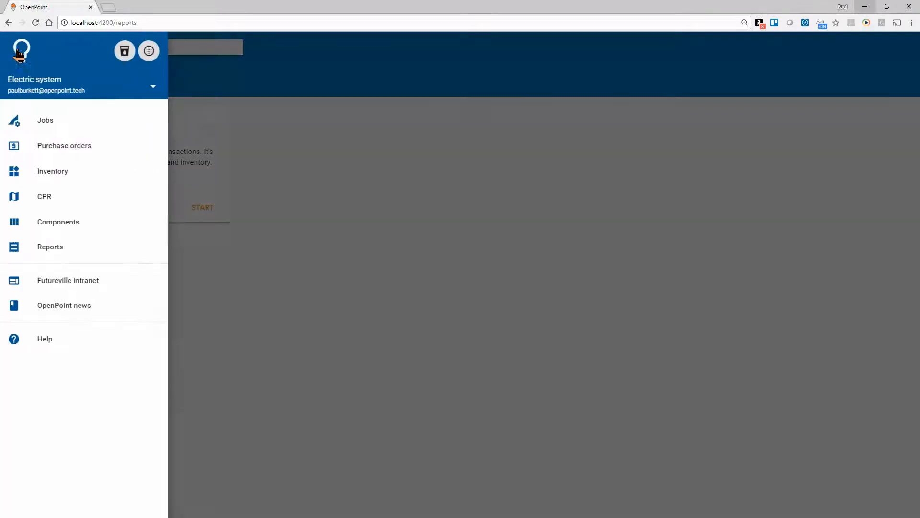
click(32, 127)
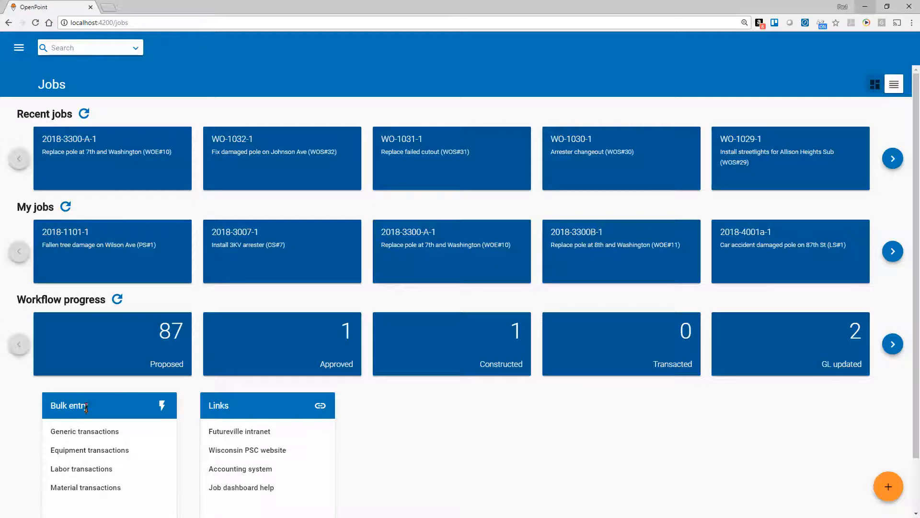
click(86, 437)
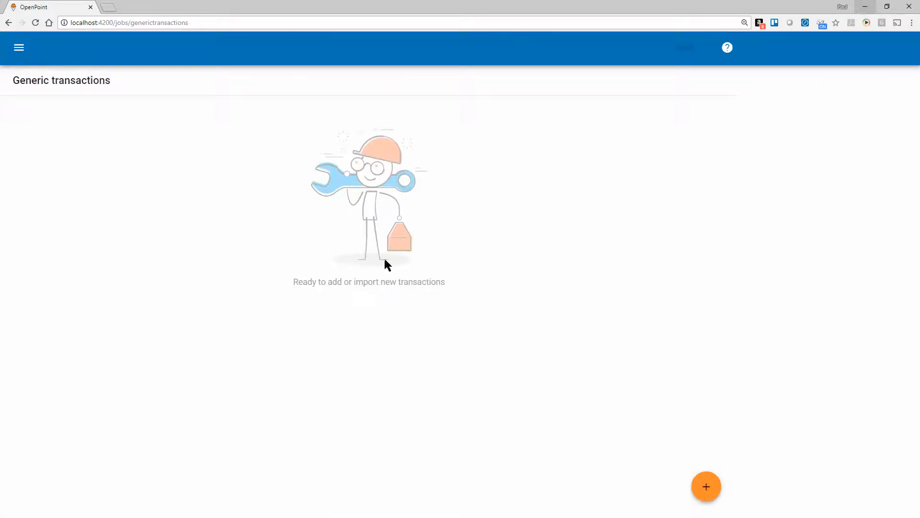
Import the copied Excel header and rows into the generic transactions grid and dismiss the import message
click(706, 486)
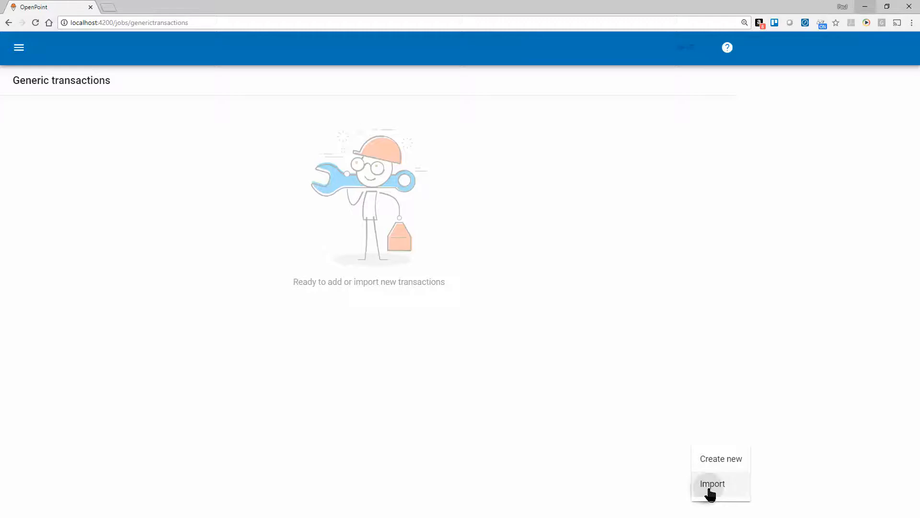
click(711, 484)
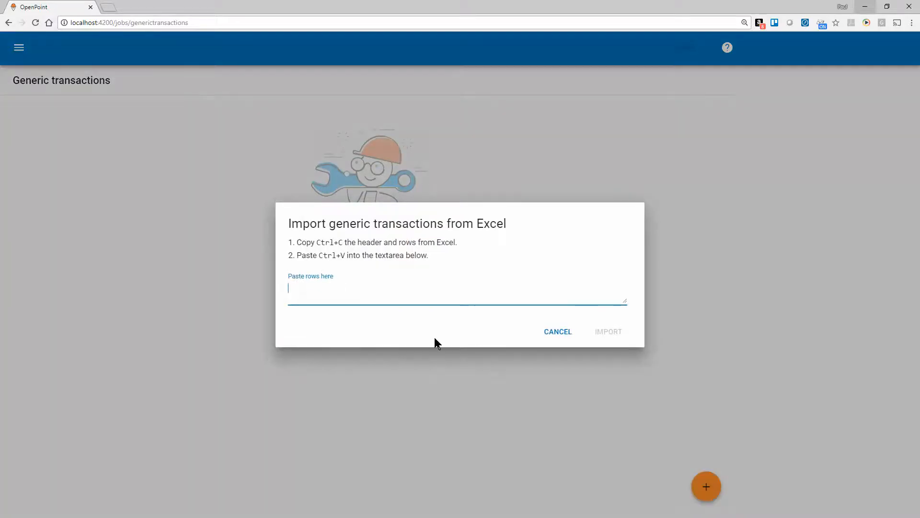
text(2018-3300-A-1	Outside cost Gravel	107.0000	$450.00	Both)
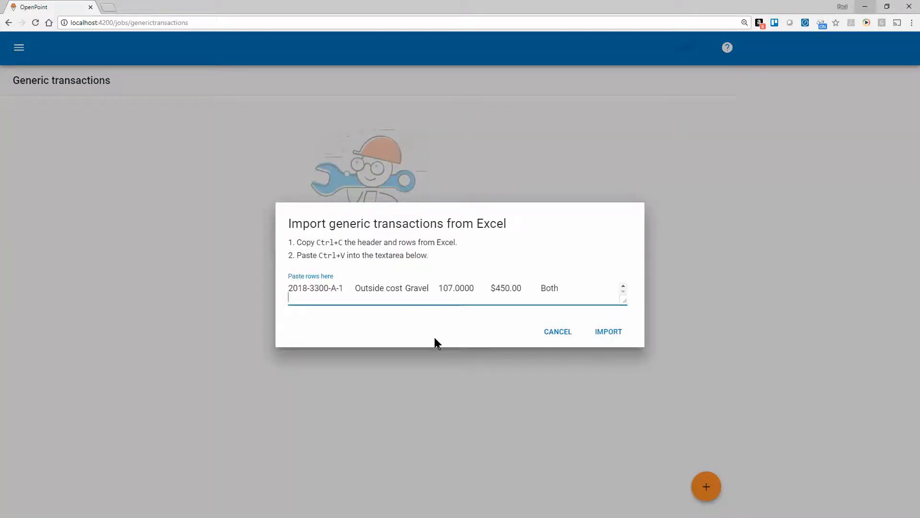
click(602, 335)
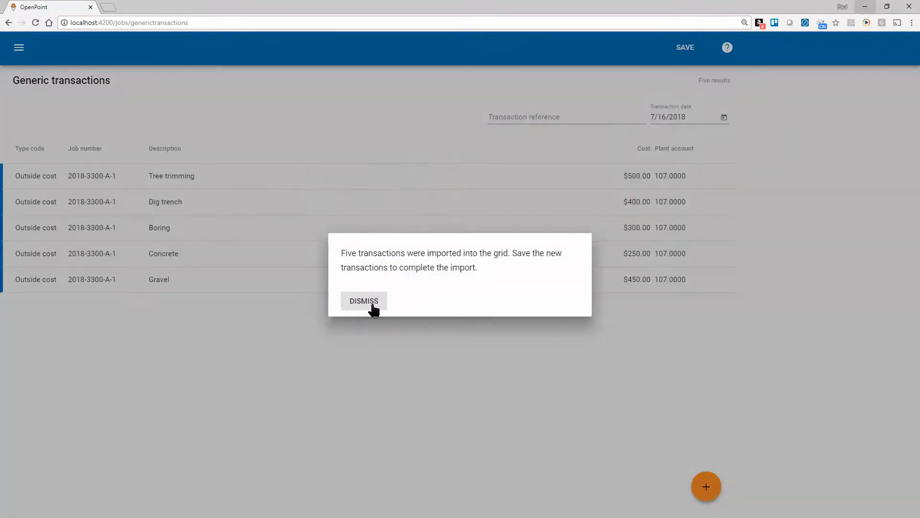
click(373, 305)
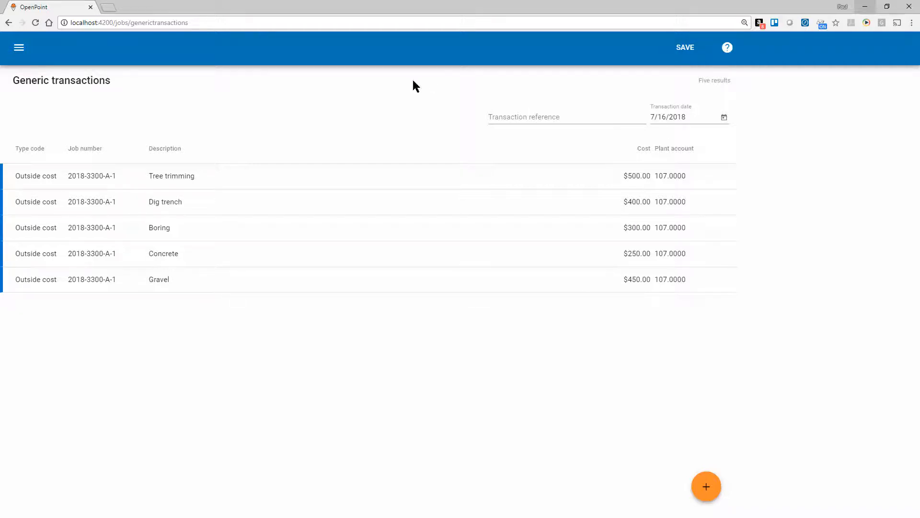
Discard the unsaved imported transactions by reopening the Generic transactions bulk entry page from Jobs
click(19, 54)
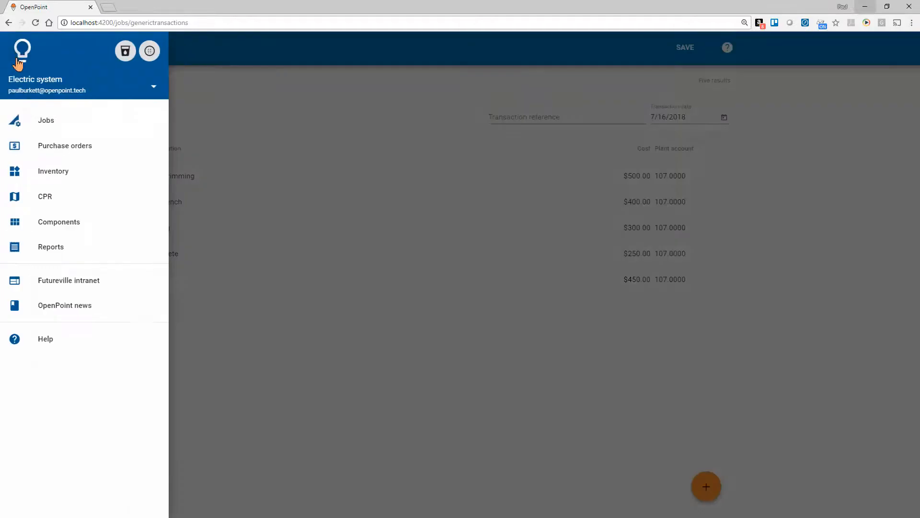
click(30, 122)
click(92, 432)
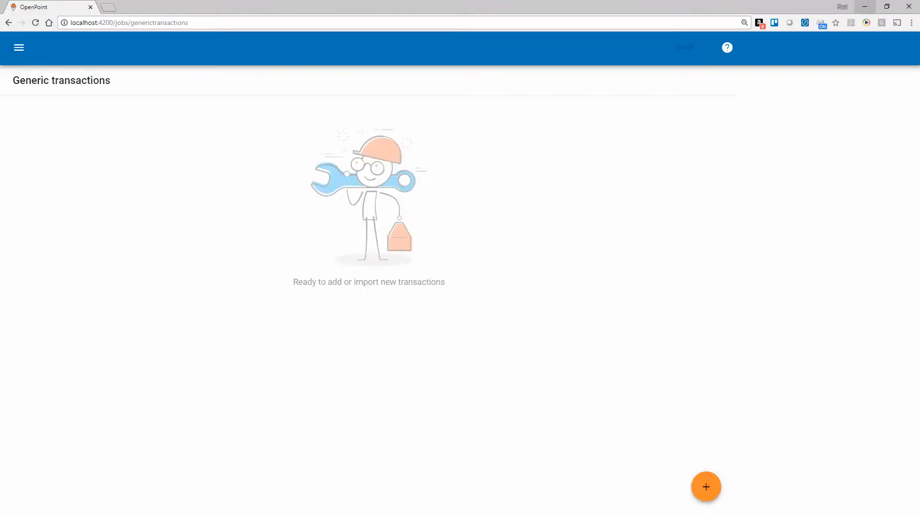
Switch to the Excel form and fill the Gravel transaction's plant account in row 8 with 107.0001
key(alt+Tab)
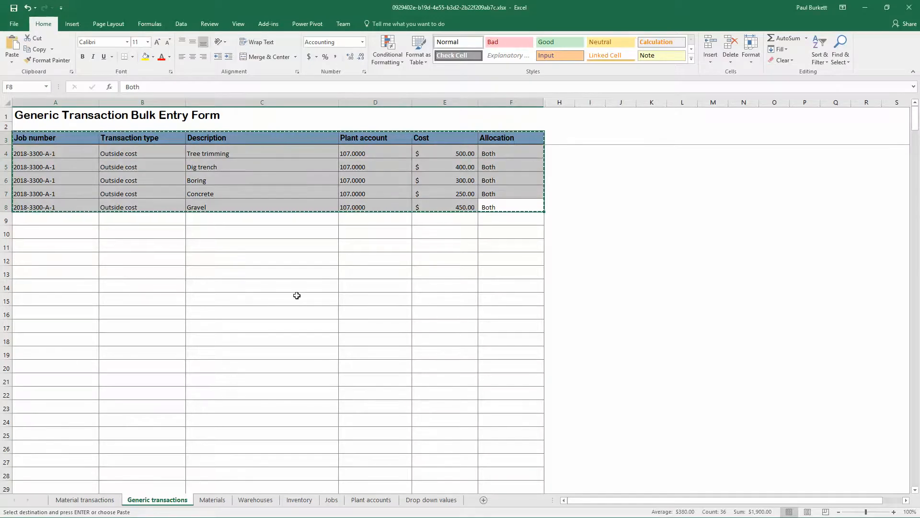
click(372, 195)
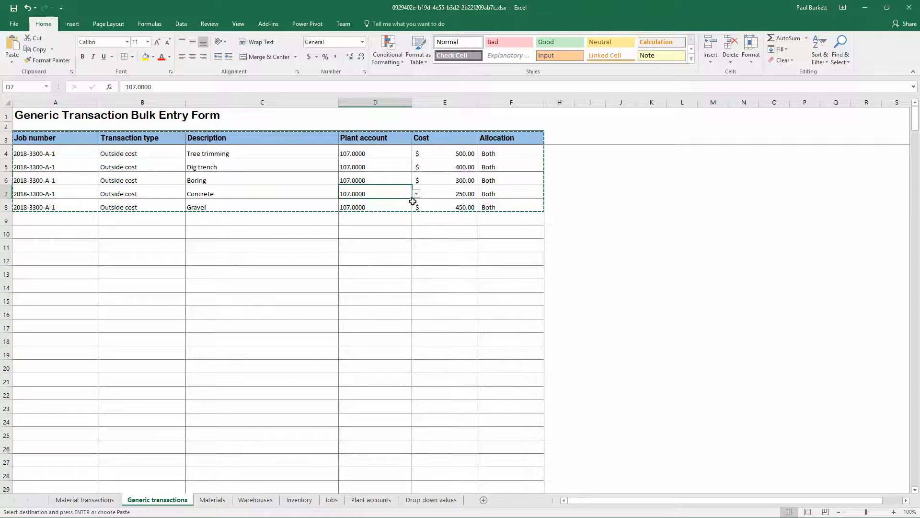
drag(412, 199, 412, 211)
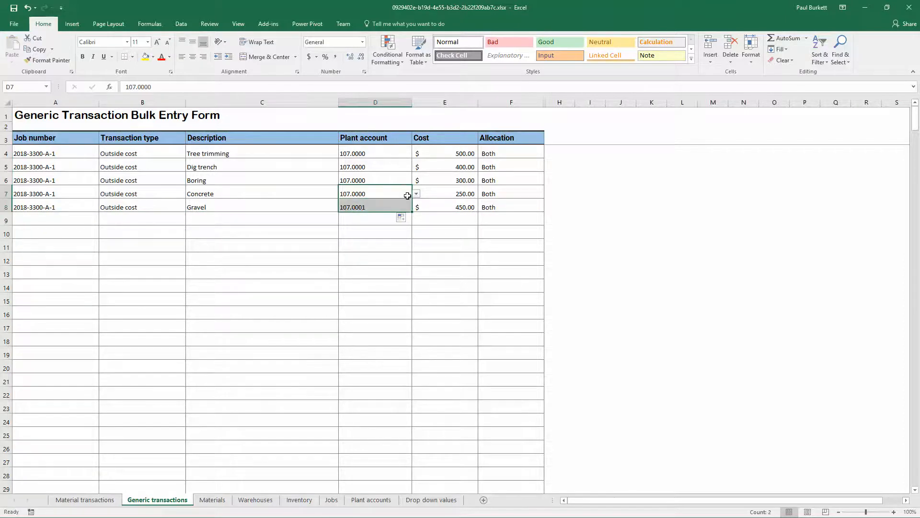
click(407, 195)
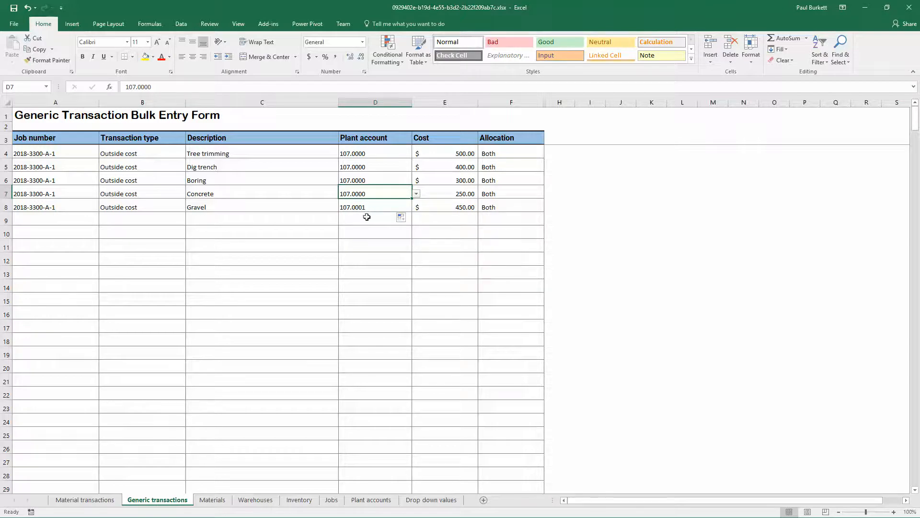
Copy the form's header together with the edited rows 4 to 8 and switch back to OpenPoint
drag(493, 203, 58, 139)
key(ctrl+c)
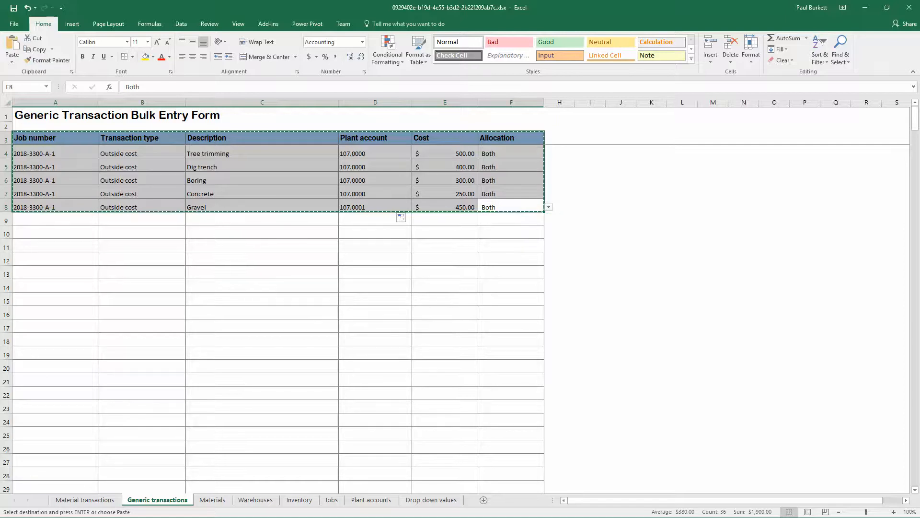
key(alt+Tab)
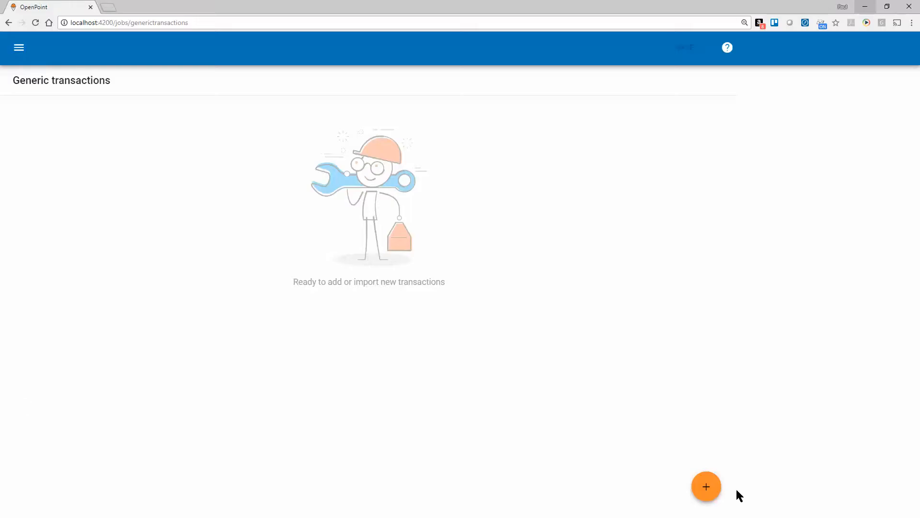
Import the newly copied Excel rows into the empty generic transactions grid and dismiss the import message
click(712, 488)
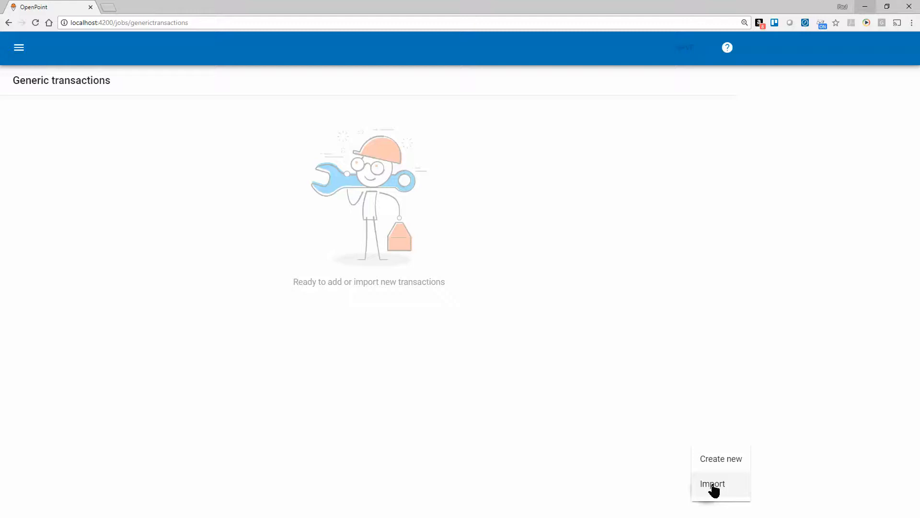
click(714, 487)
key(ctrl+v)
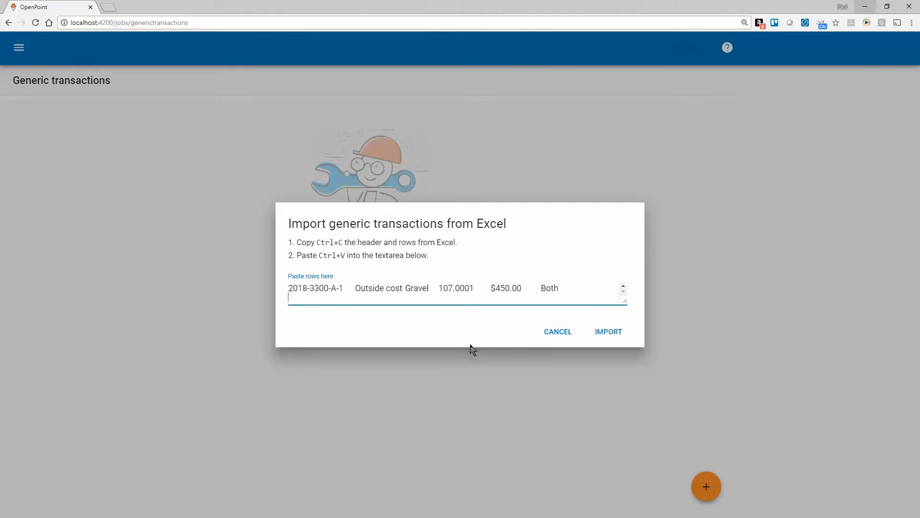
click(609, 331)
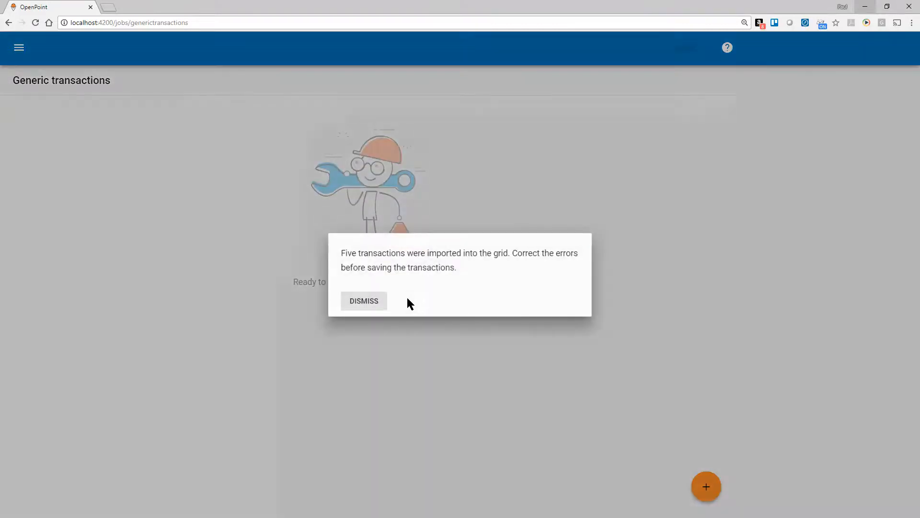
click(379, 303)
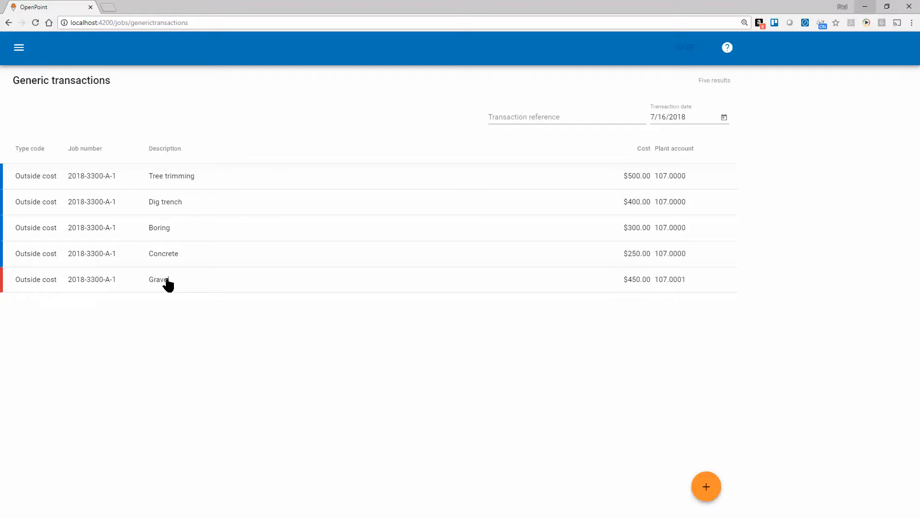
Correct the Gravel transaction's plant account to 107.0000 and finish editing it
click(155, 282)
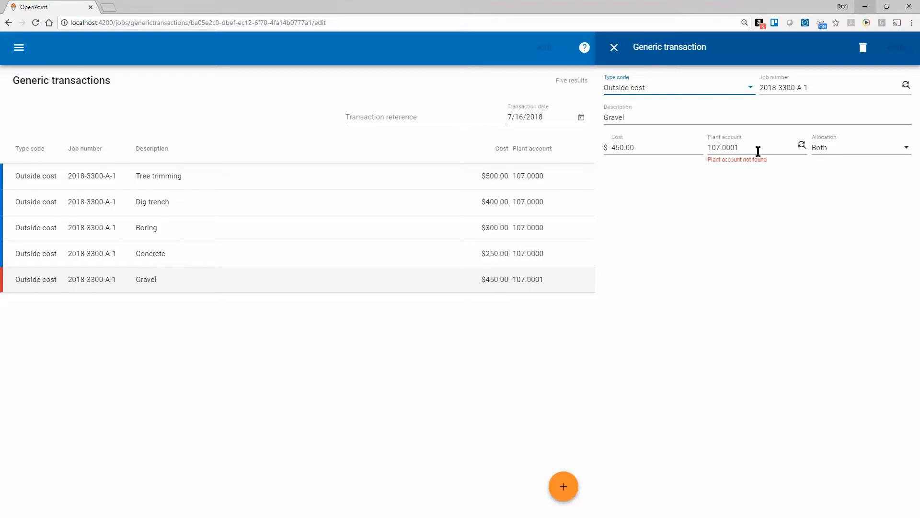
click(752, 154)
key(BackSpace)
text(0)
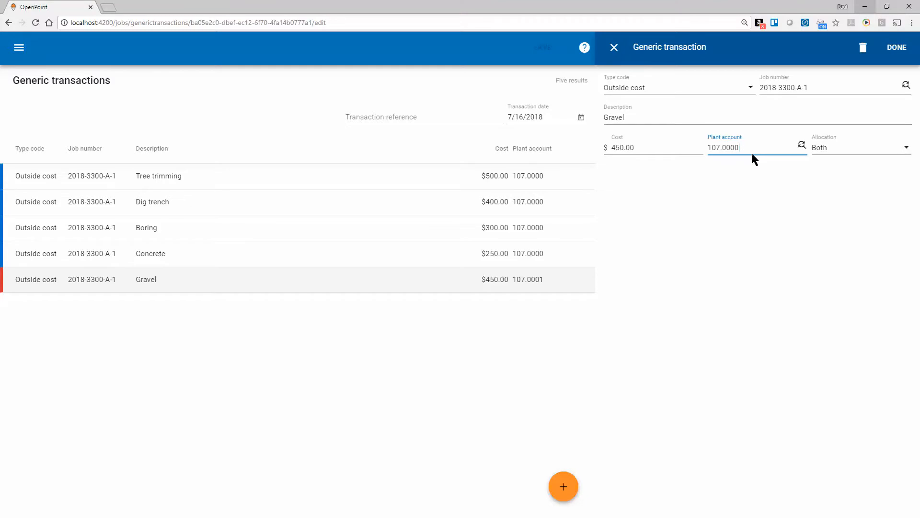
click(896, 50)
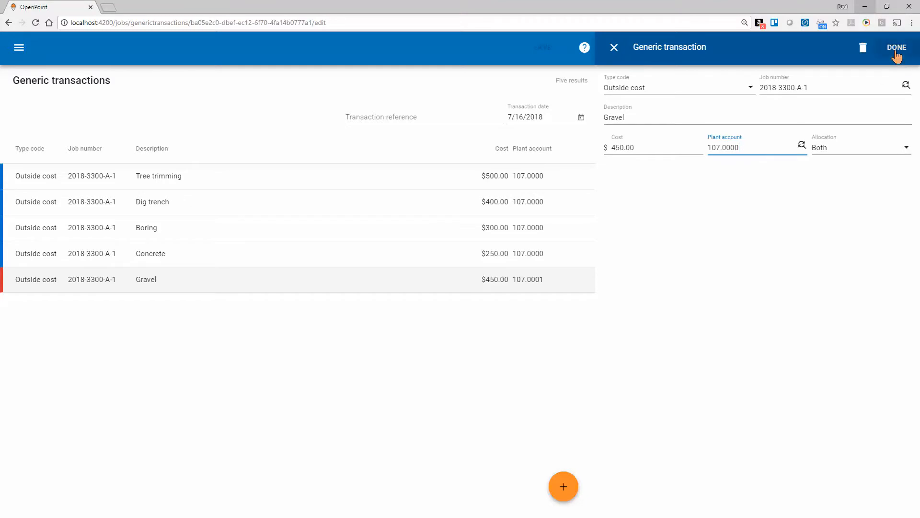